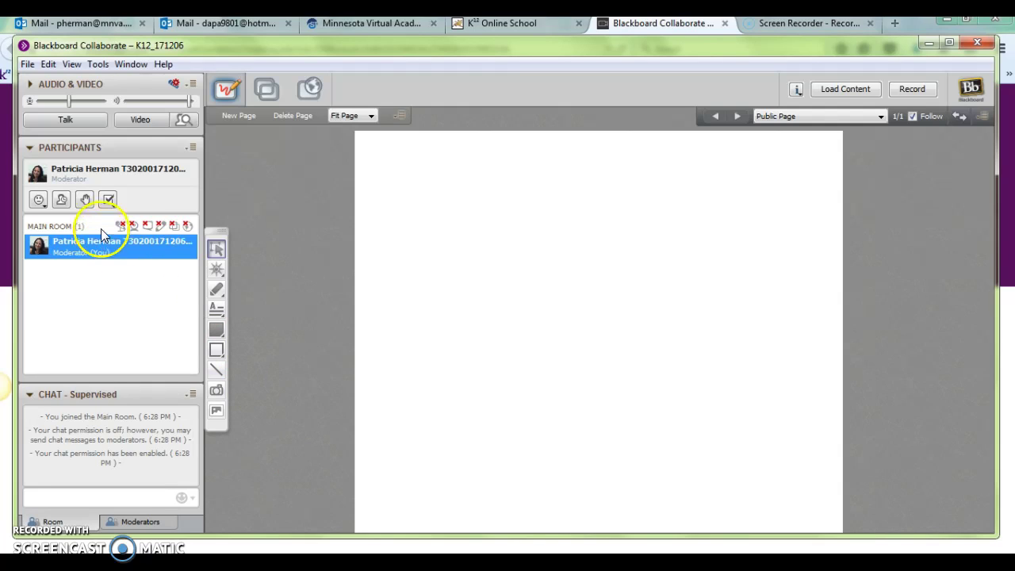
Set the session's polling type to Yes/No Options
click(111, 199)
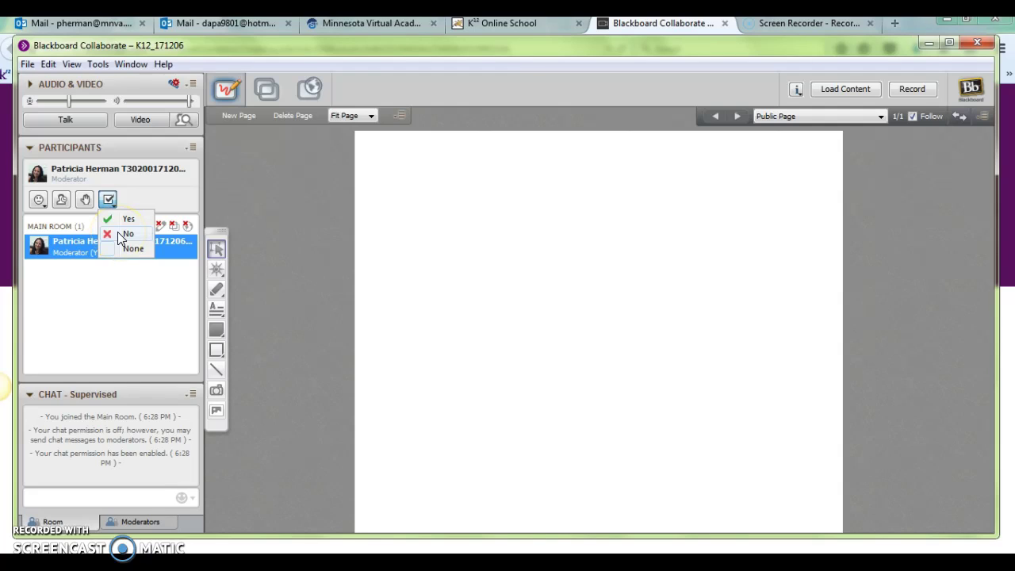
click(120, 235)
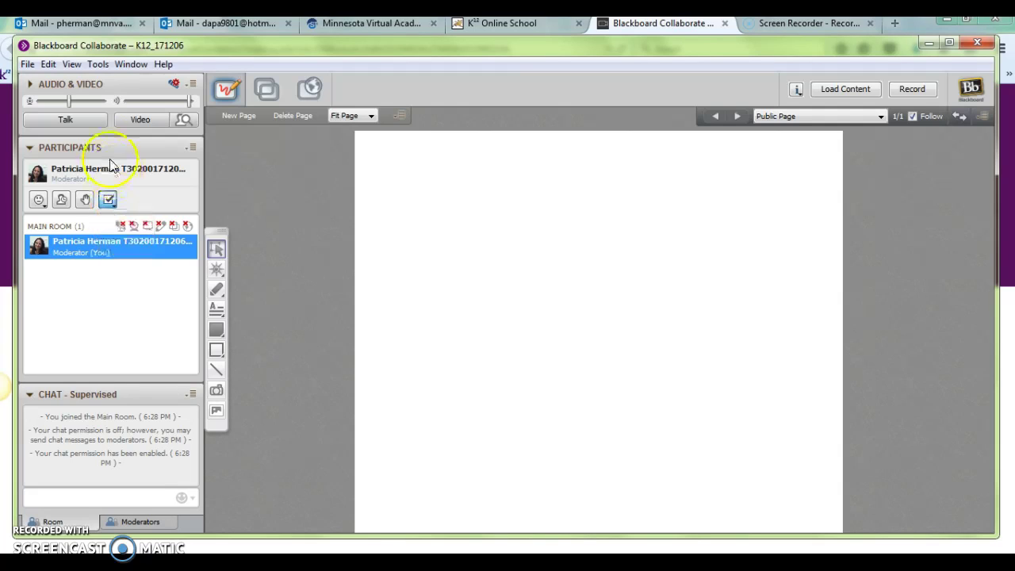
click(92, 67)
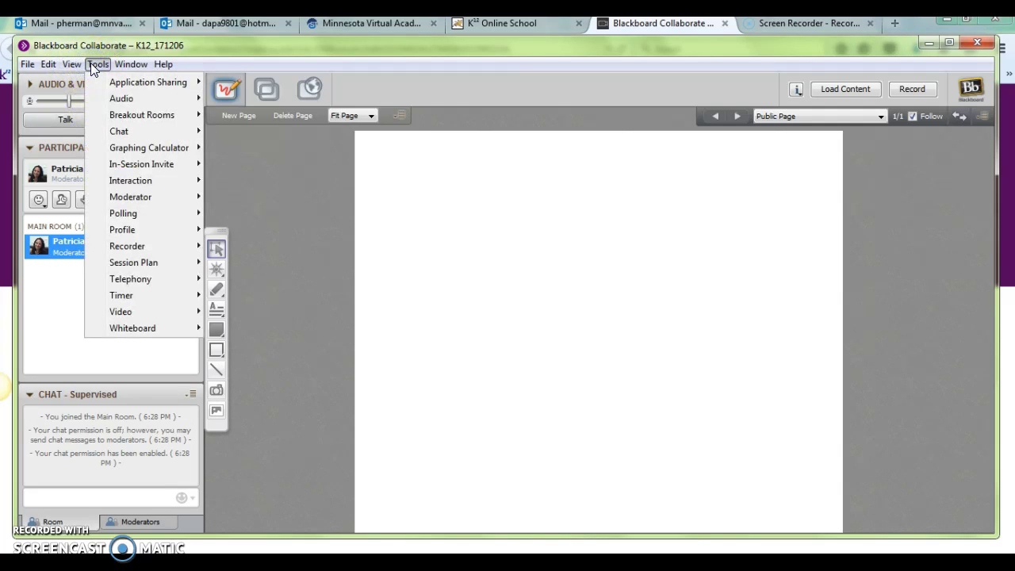
click(111, 216)
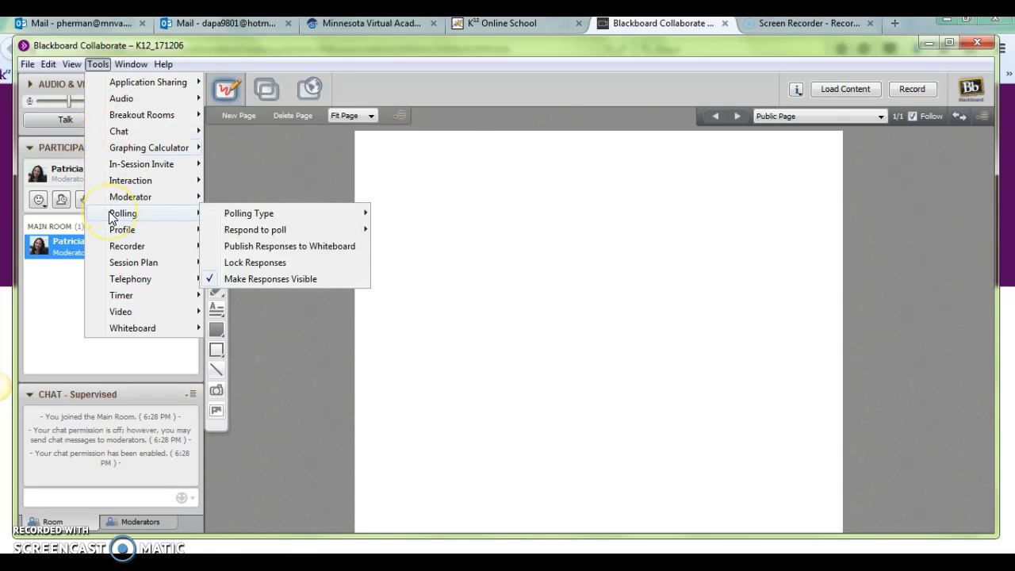
click(162, 229)
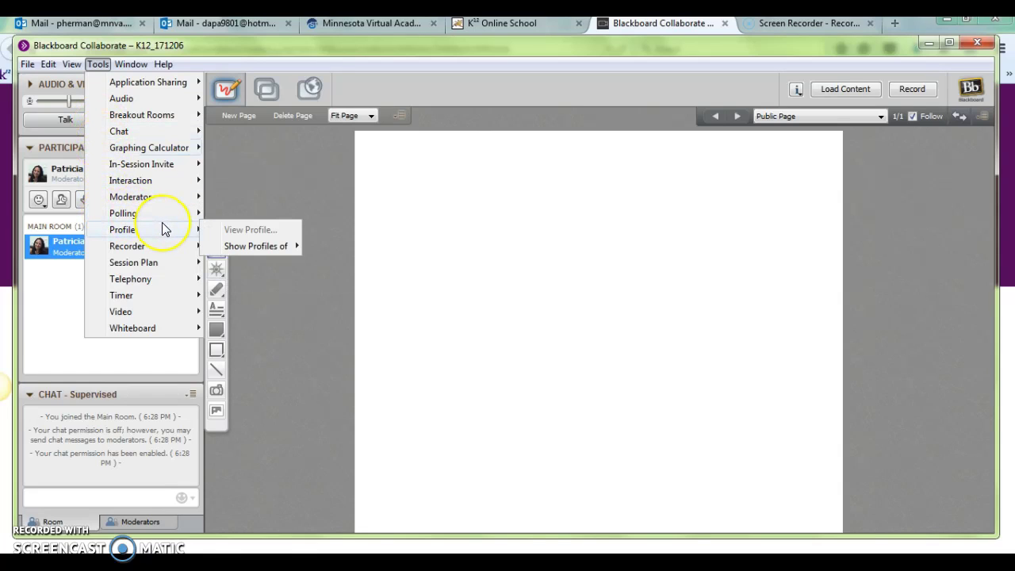
click(178, 215)
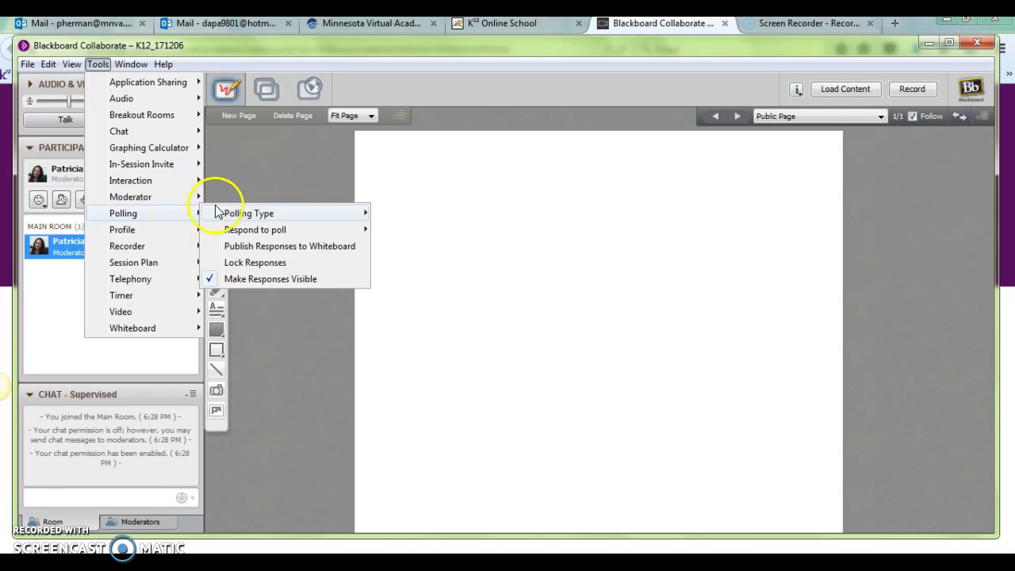
click(238, 215)
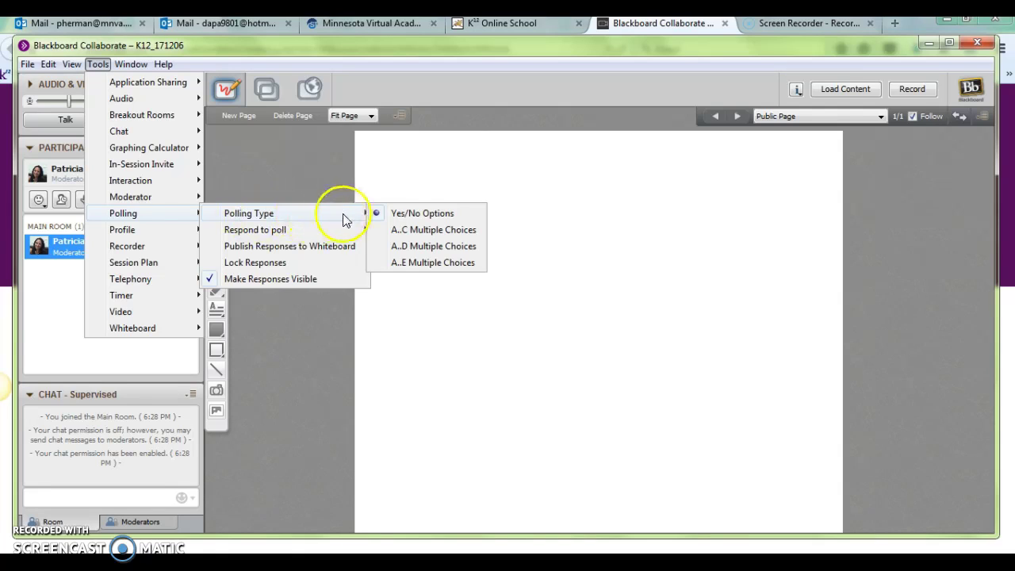
click(416, 216)
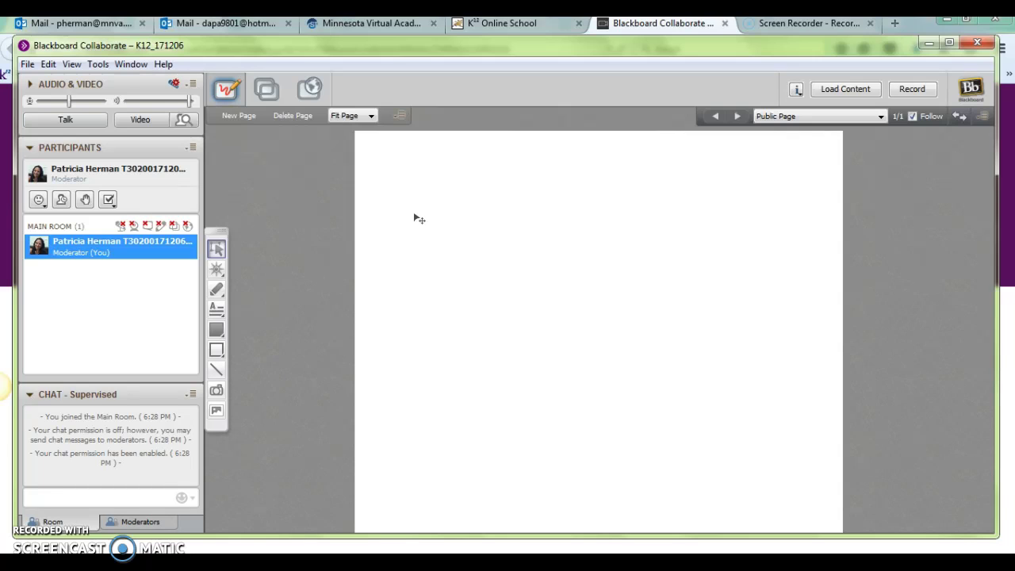
Answer the current Yes/No poll with Yes as the moderator
click(203, 198)
click(107, 203)
click(120, 223)
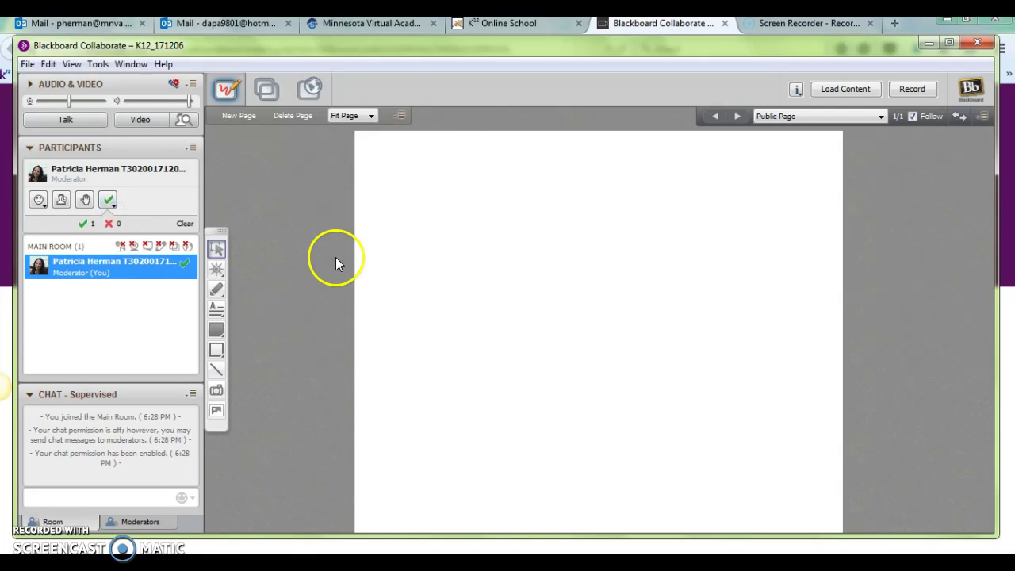
Turn off Make Responses Visible for the poll so participants' answers are hidden
click(96, 65)
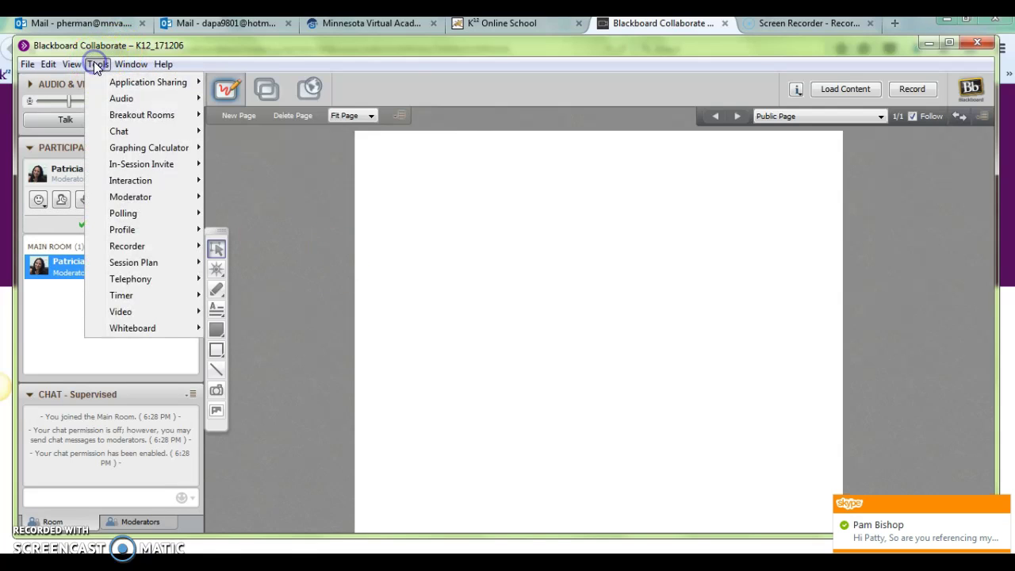
mouse_move(127, 213)
mouse_move(264, 221)
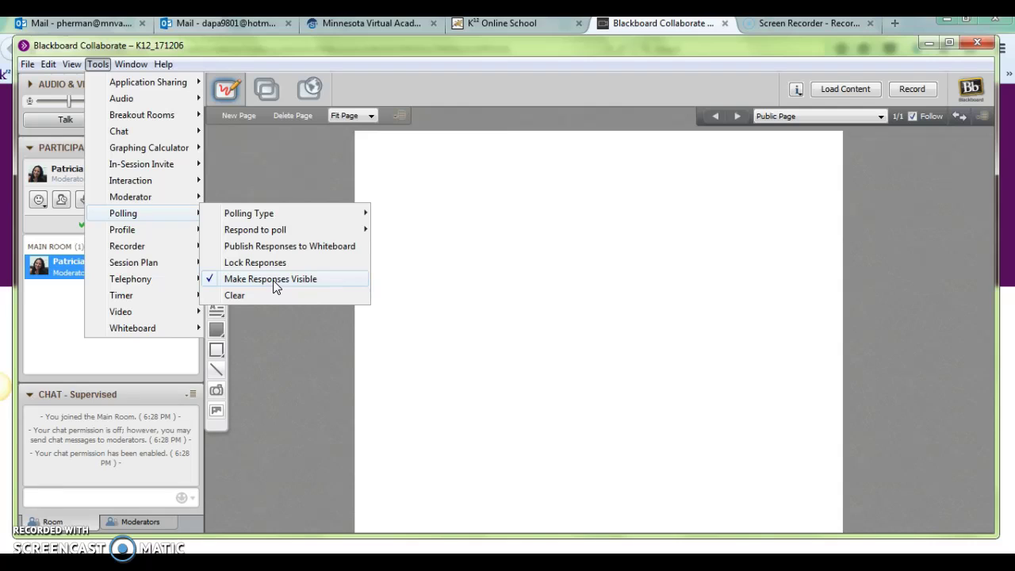
click(273, 280)
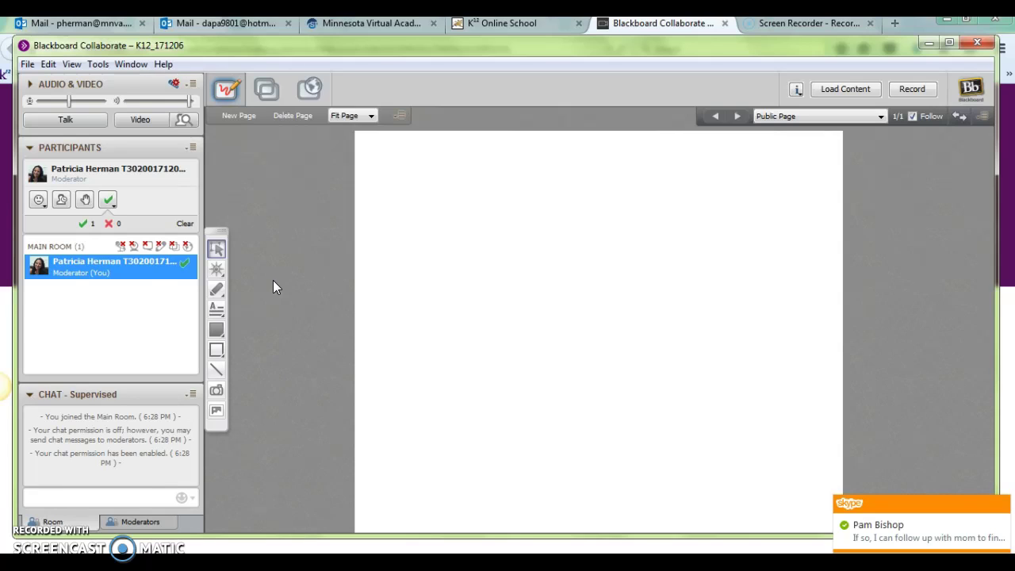
Publish the Yes/No poll responses to the whiteboard, then enlarge the results chart and place it in the page's upper half
click(97, 64)
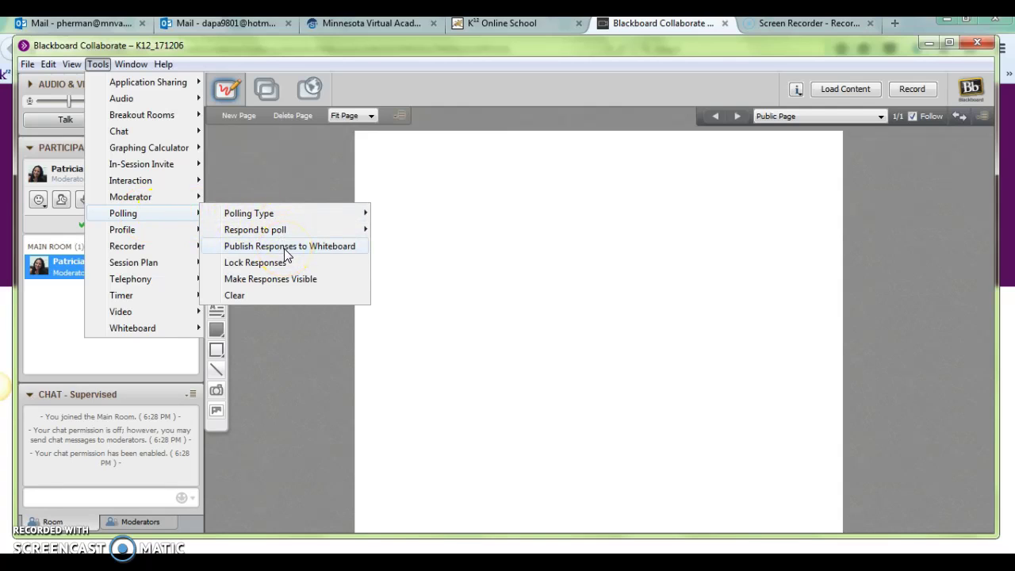
click(308, 249)
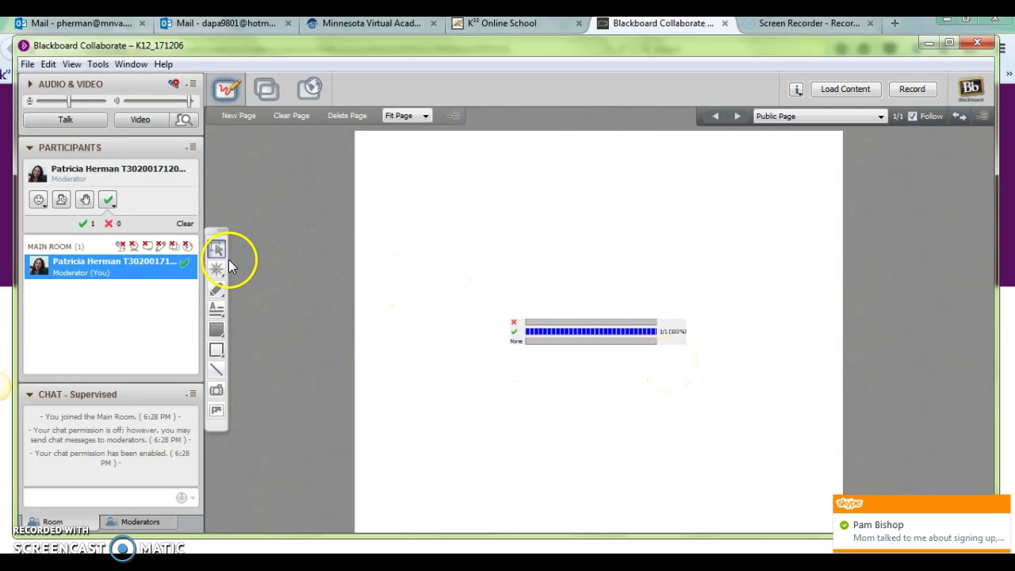
click(216, 249)
click(517, 328)
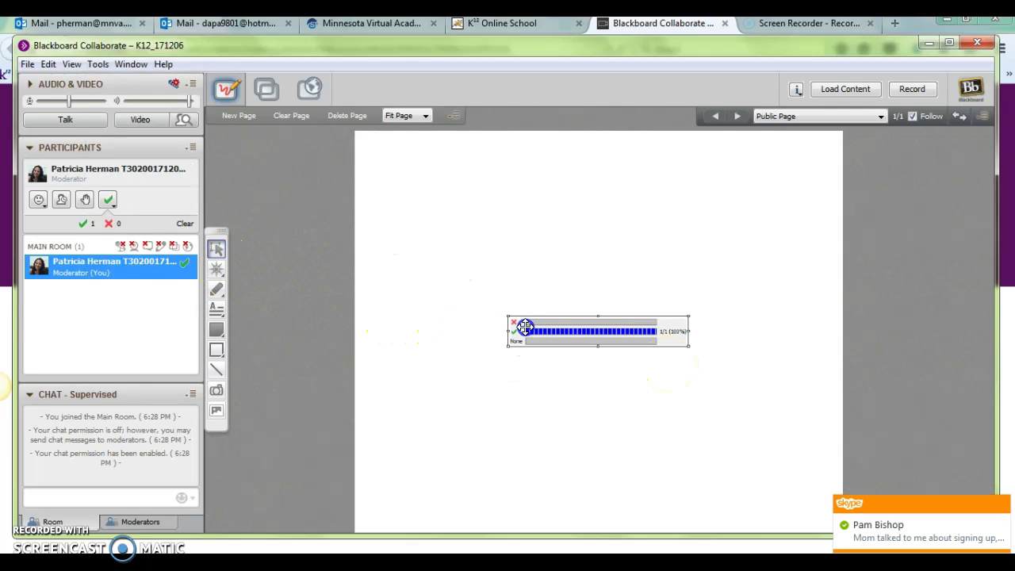
drag(689, 316, 773, 271)
drag(713, 303, 650, 246)
click(647, 360)
Place a whiteboard pointer marker beside the Yes row of the published results chart
click(216, 269)
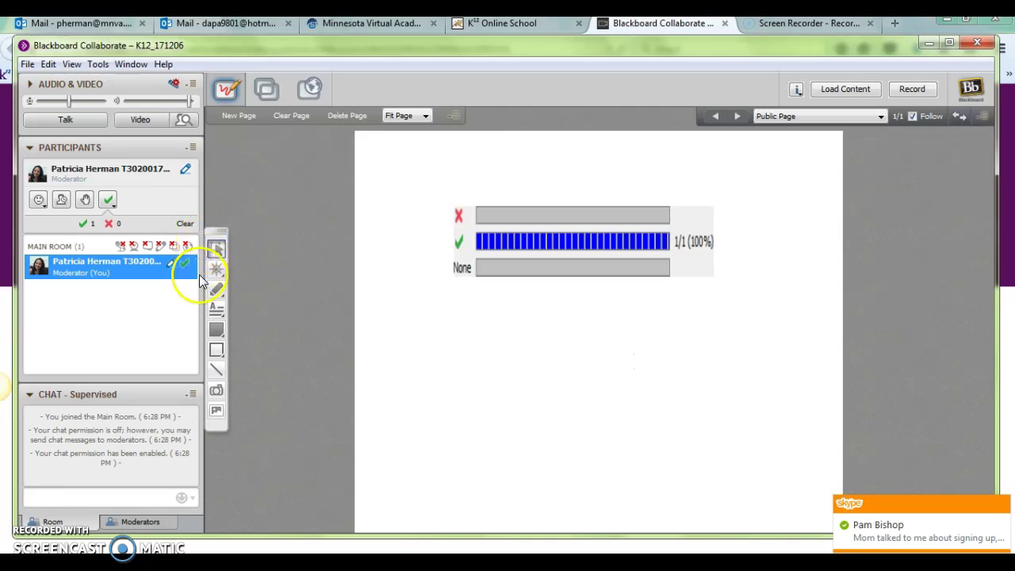
mouse_move(749, 222)
mouse_down()
mouse_move(753, 233)
mouse_move(731, 241)
mouse_up()
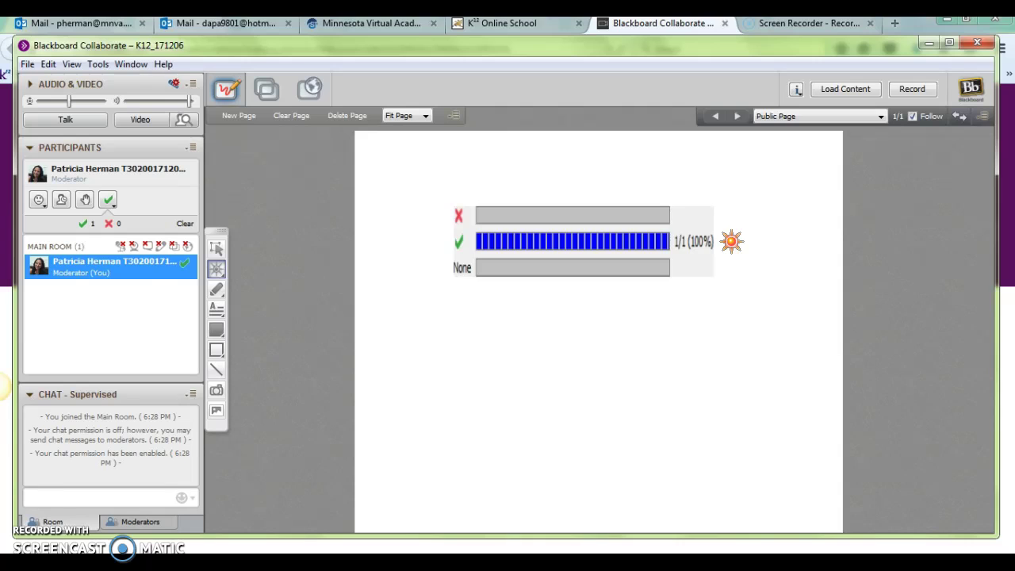
Change the polling type to A..D Multiple Choices
click(98, 64)
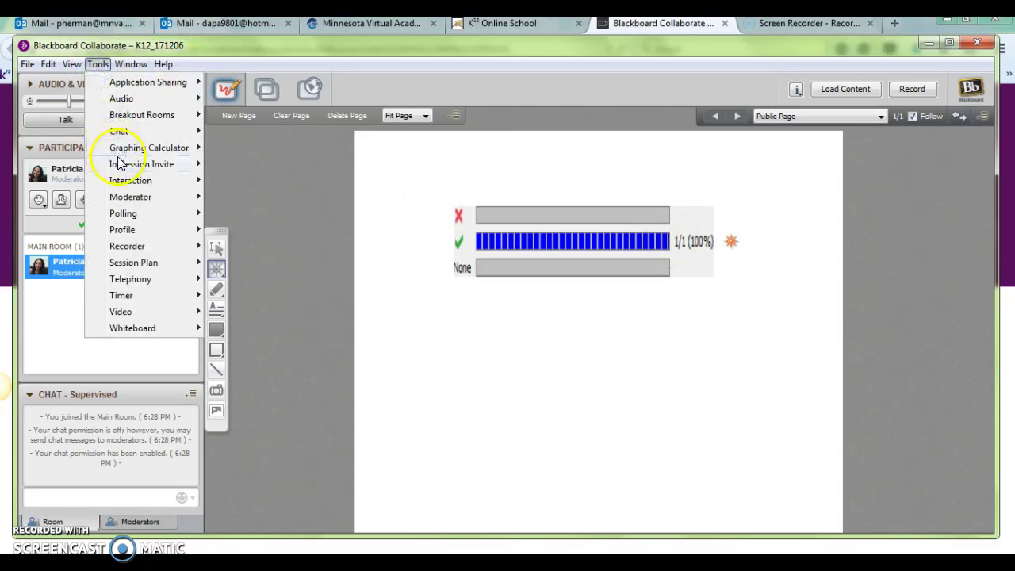
mouse_move(243, 217)
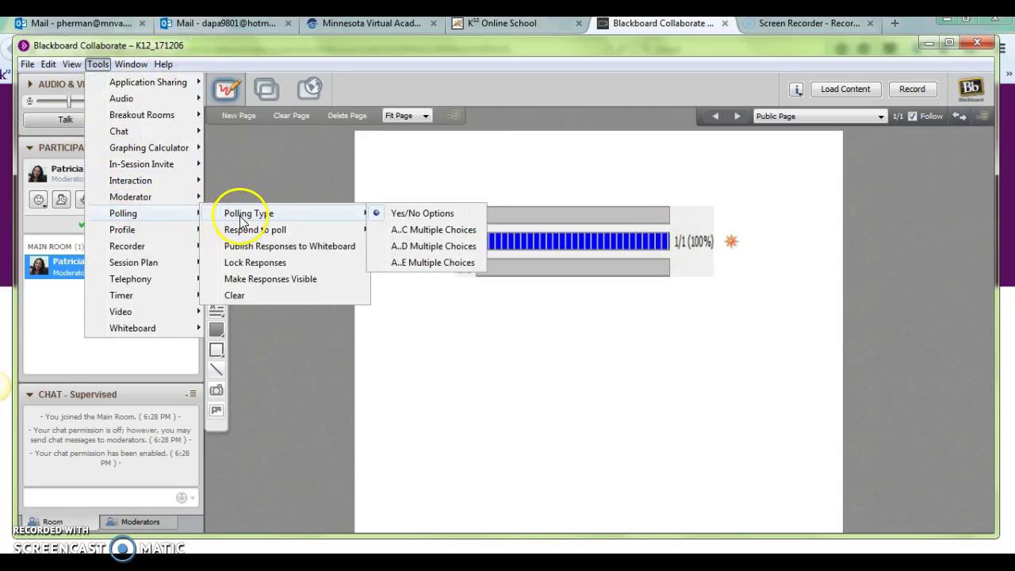
click(432, 247)
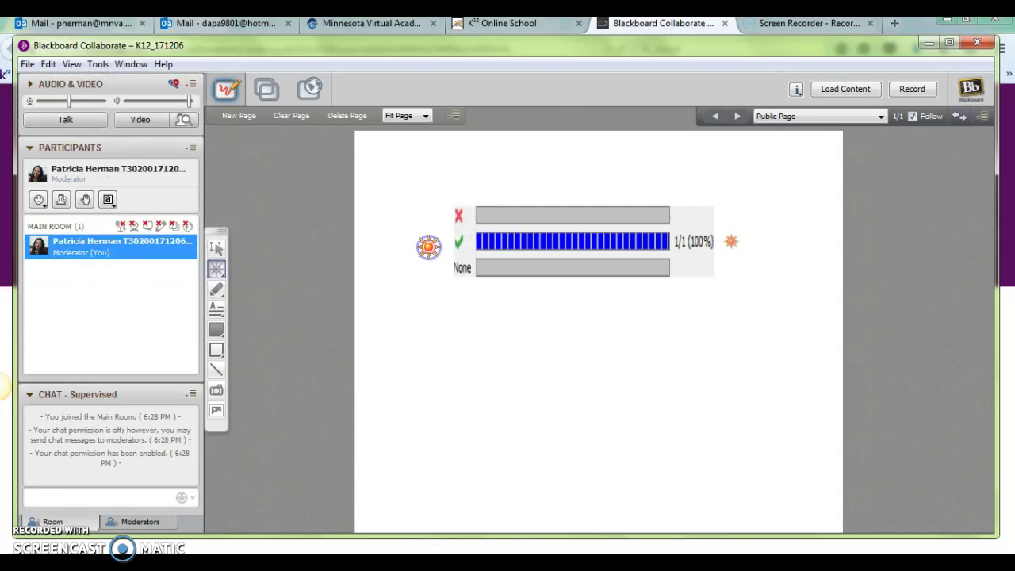
Delete the Yes/No results chart from the whiteboard page
click(216, 248)
click(574, 235)
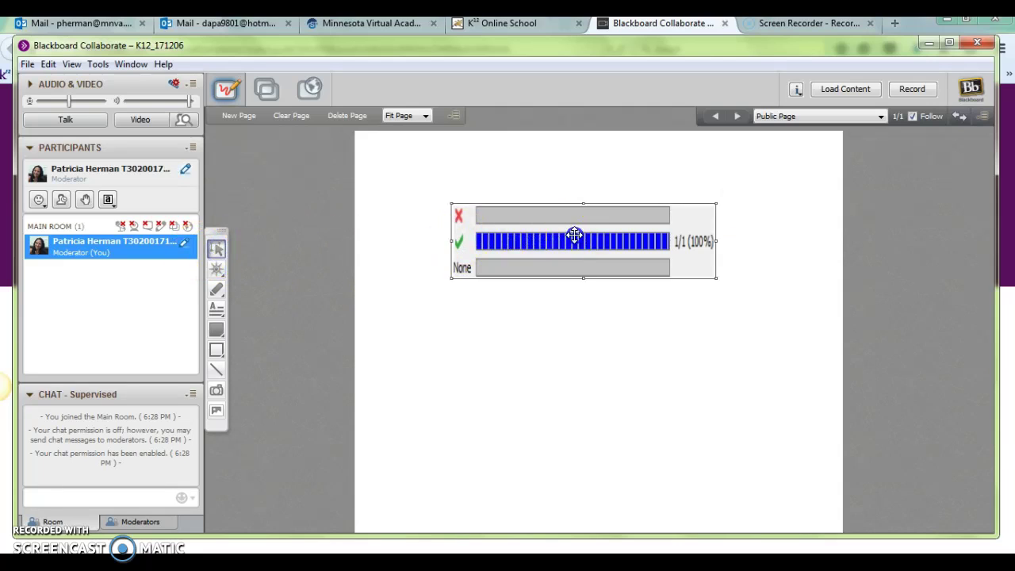
key(Delete)
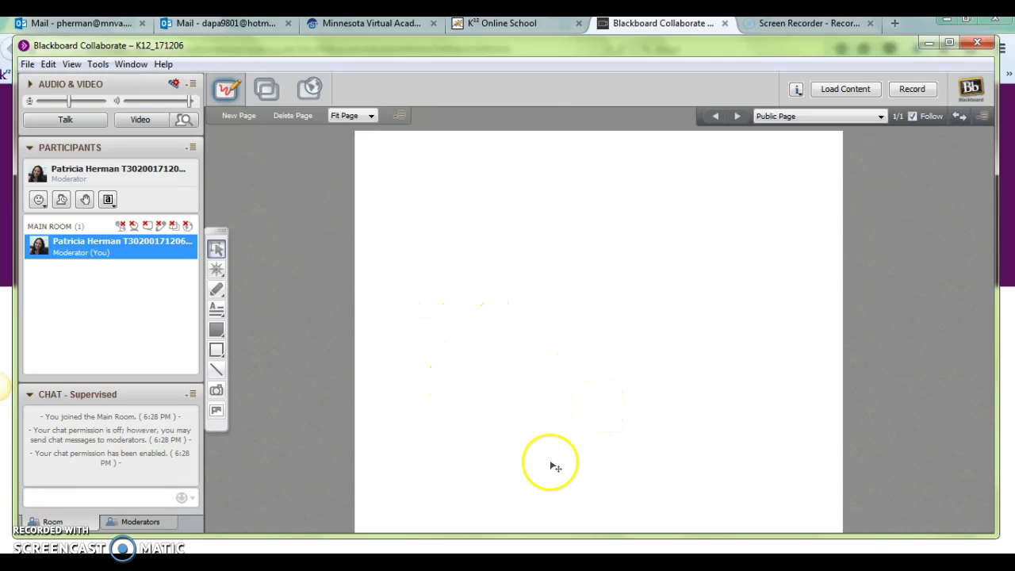
Answer the multiple-choice poll with B
click(108, 199)
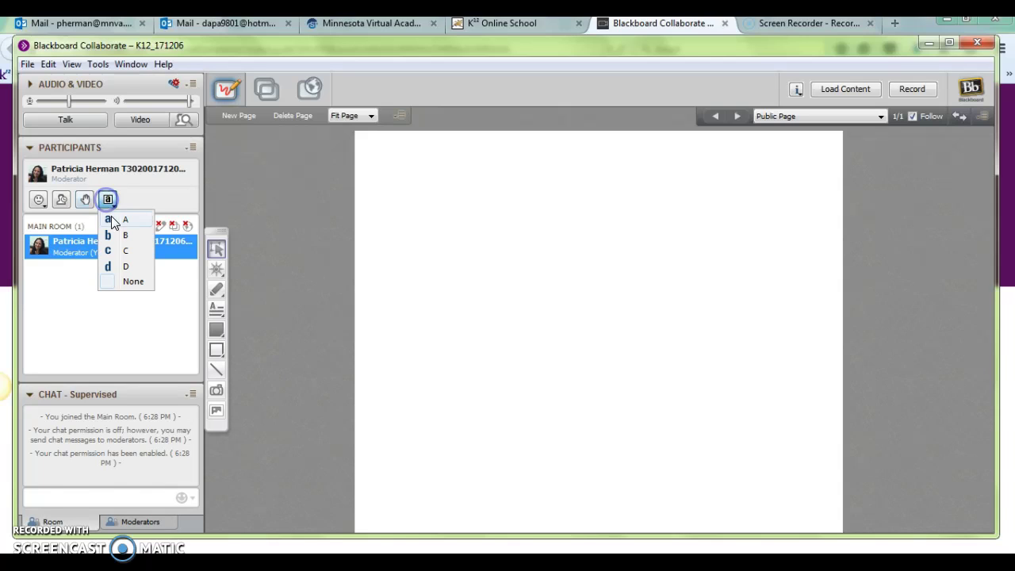
click(121, 236)
click(97, 63)
mouse_move(143, 152)
mouse_move(152, 219)
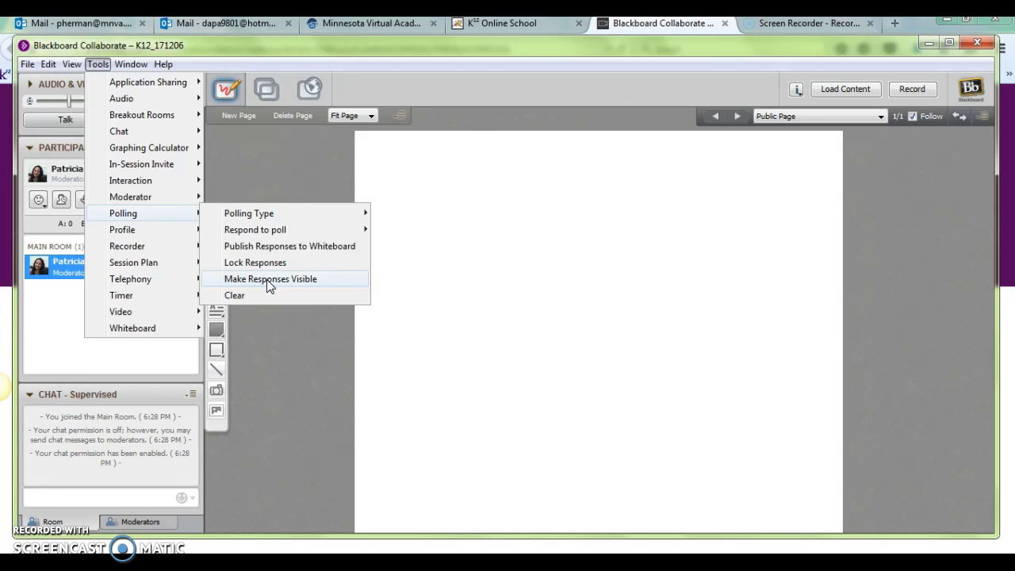
click(454, 281)
click(108, 200)
click(108, 202)
click(109, 200)
click(111, 198)
click(113, 198)
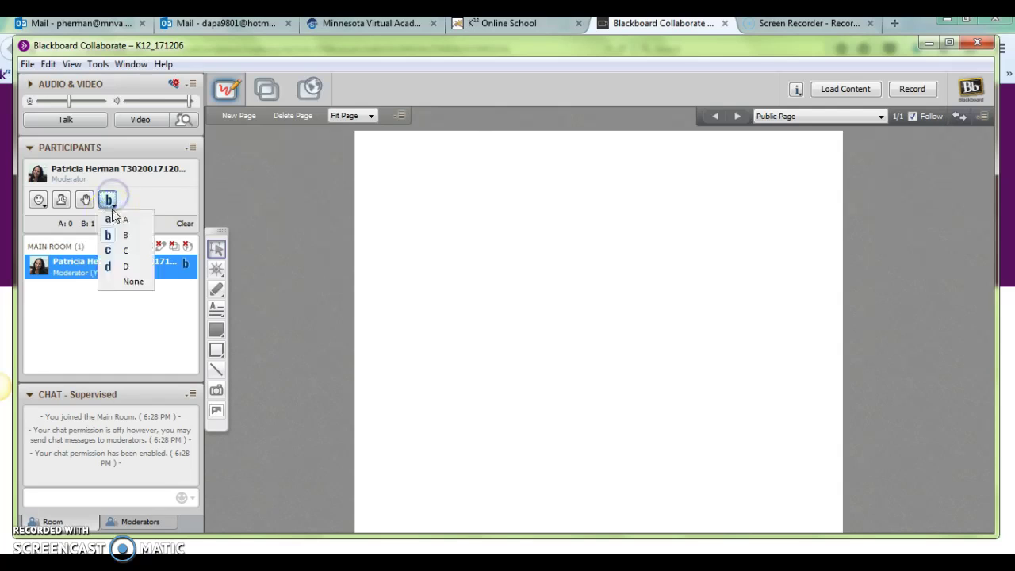
click(108, 234)
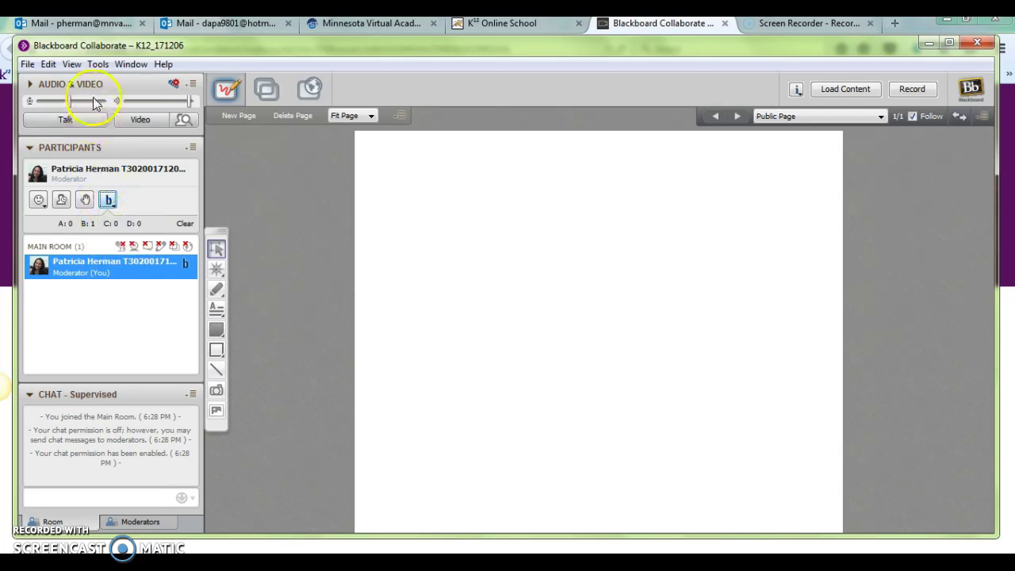
Publish the multiple-choice responses to the whiteboard and mark the chart's b row with a pointer marker
click(101, 63)
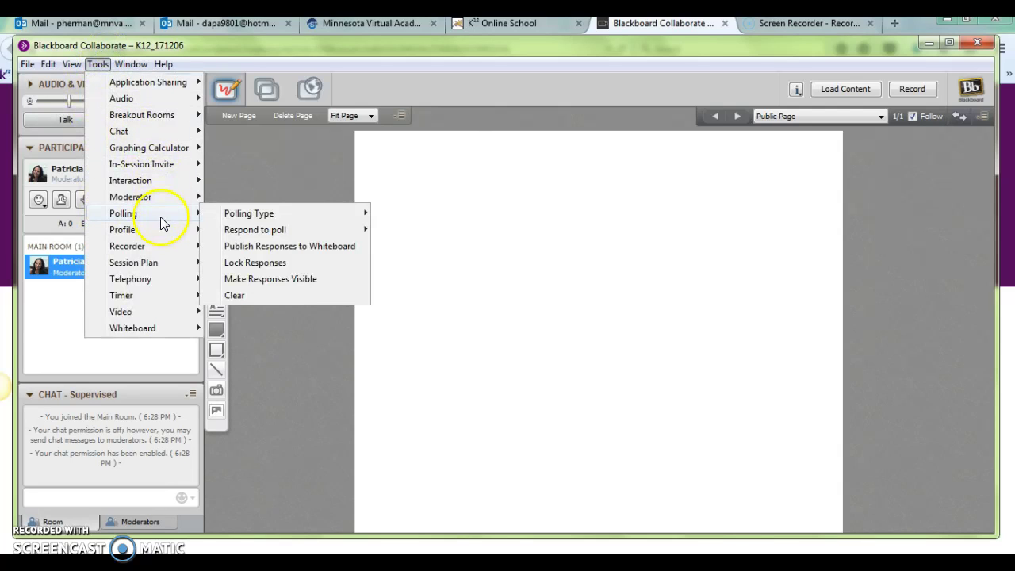
click(282, 246)
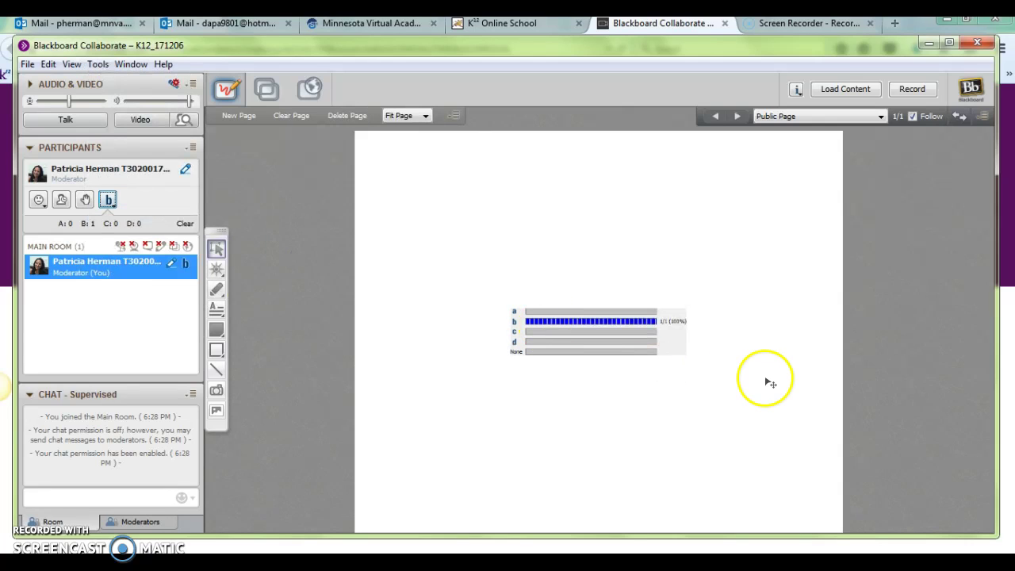
click(217, 268)
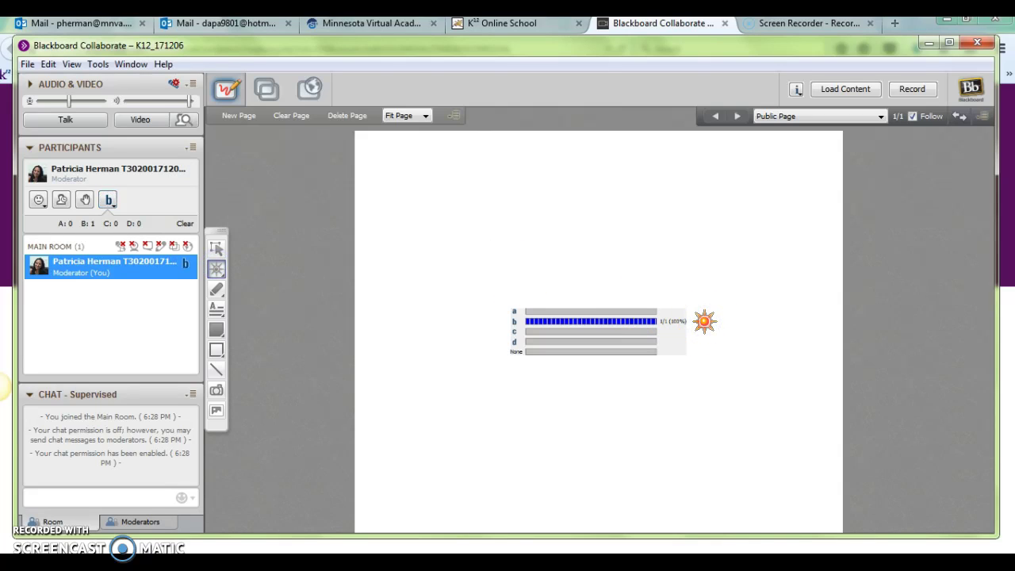
click(713, 368)
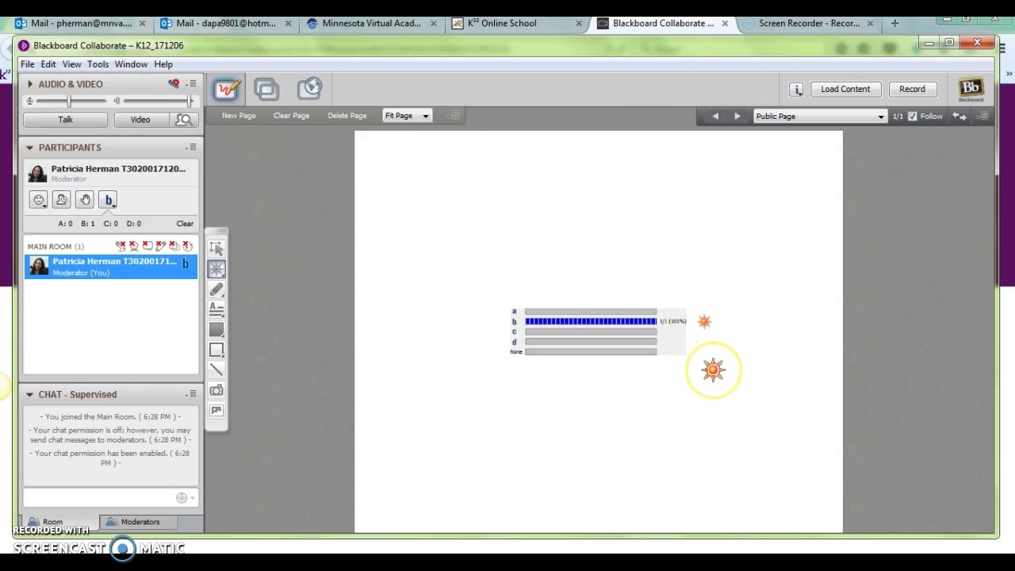